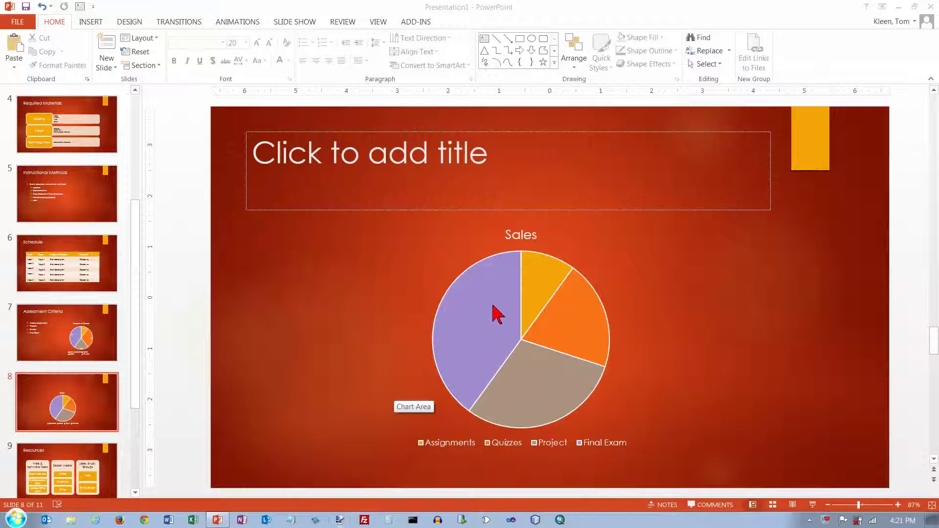
Select the pie chart titled Sales on slide 8.
left_click(505, 286)
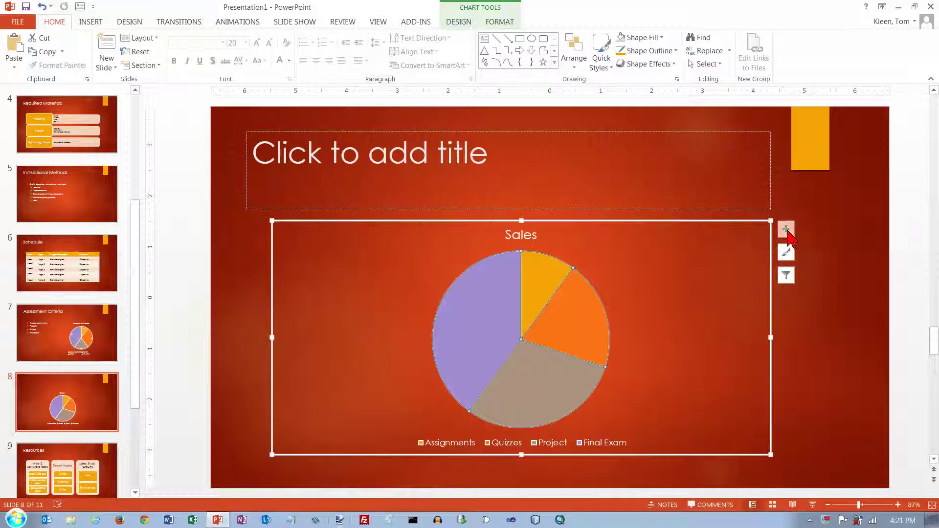
Set the Sales chart title to Centered Overlay and open its More Options formatting.
left_click(787, 231)
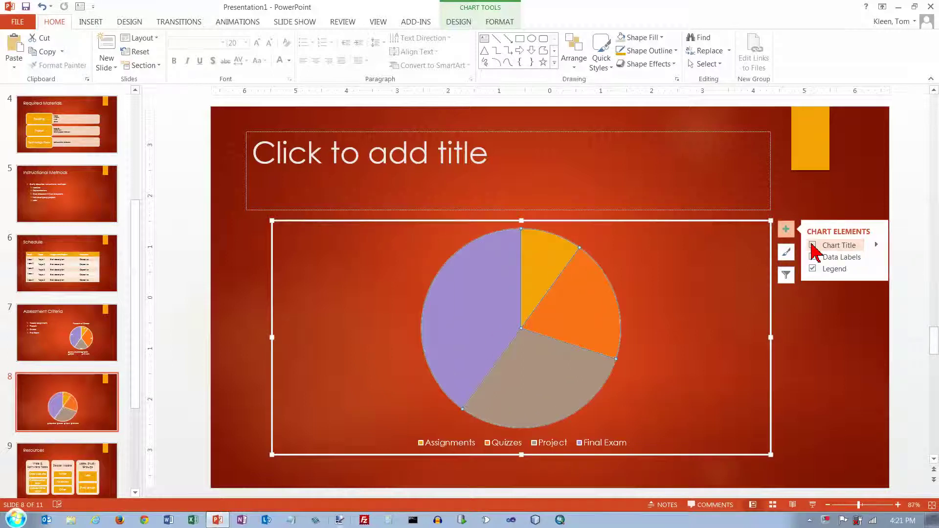
mouse_move(875, 247)
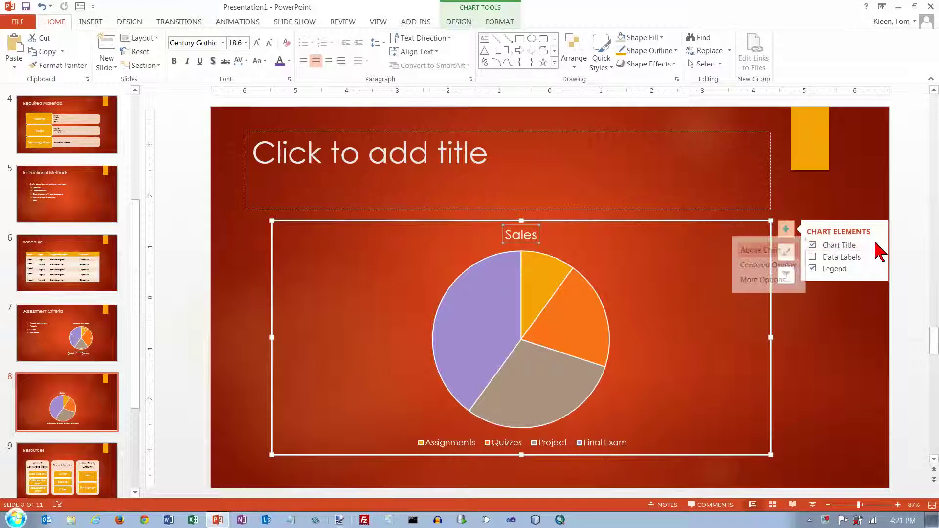
left_click(775, 266)
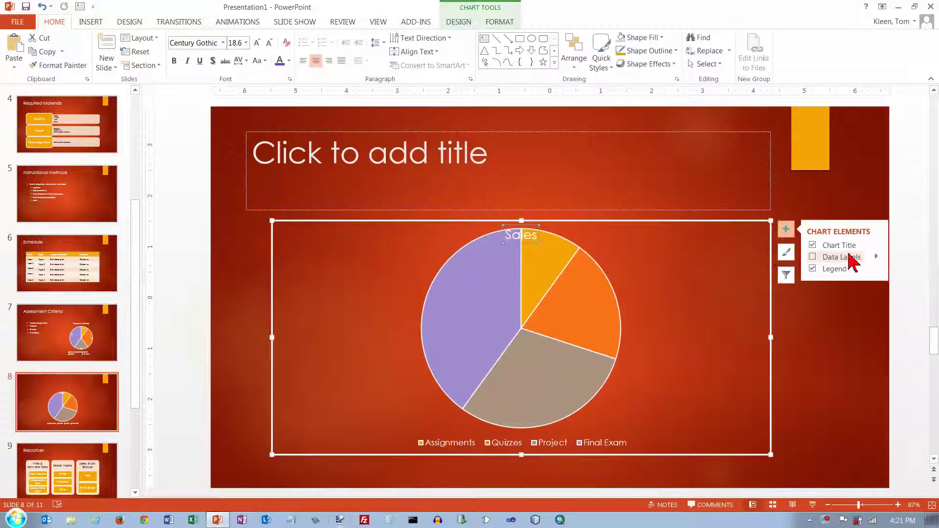
left_click(876, 244)
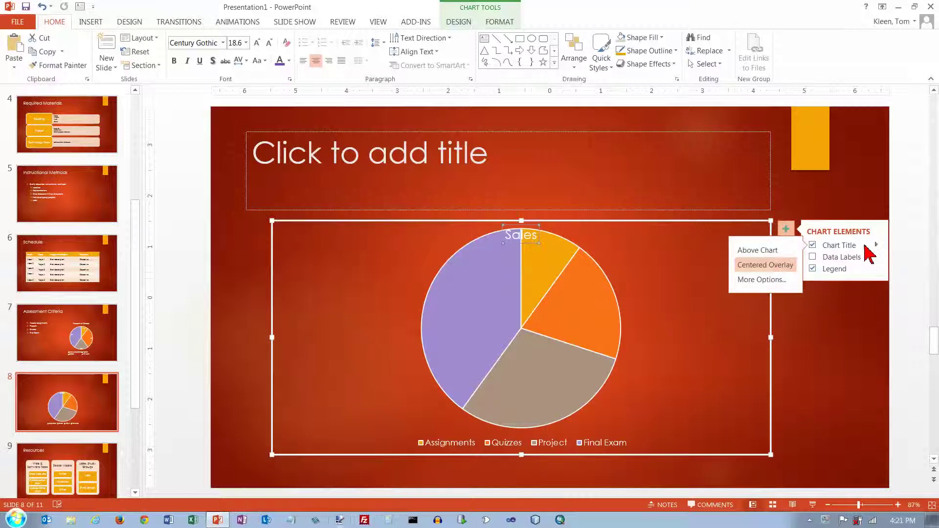
left_click(758, 279)
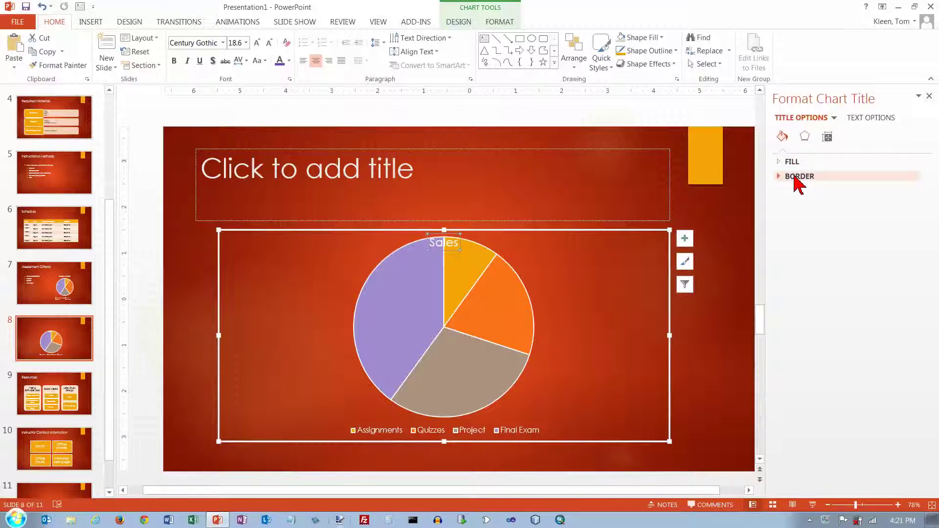
Look over the title's Effects and Size & Properties settings, then close the Format Chart Title pane.
left_click(805, 139)
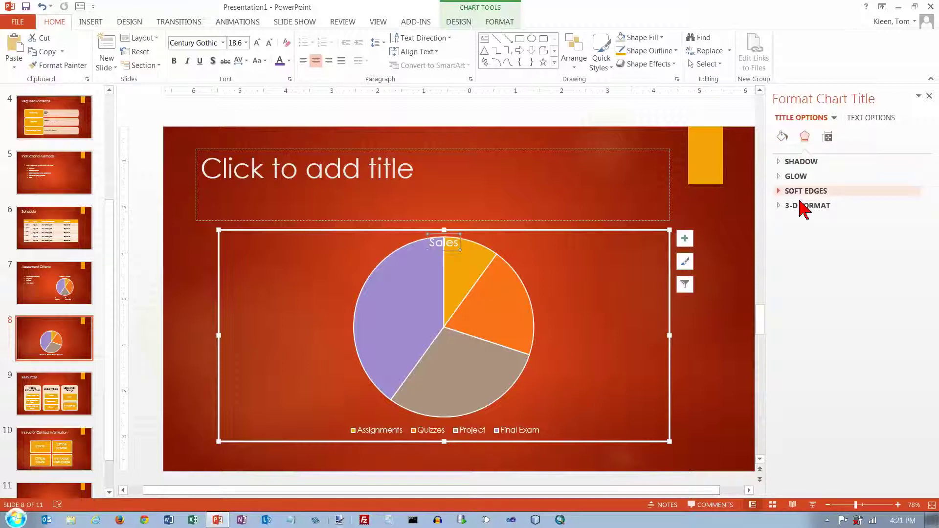
left_click(829, 136)
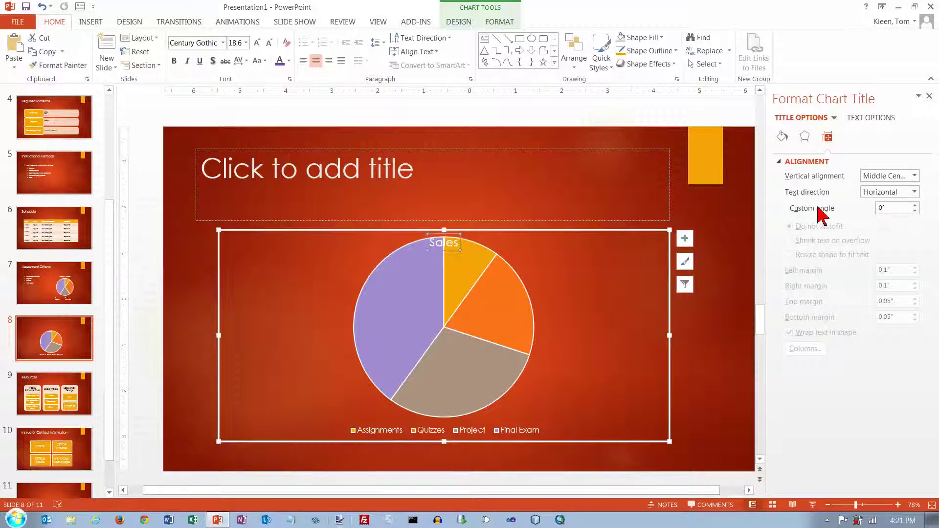
left_click(929, 96)
Place the Sales title Above Chart, undoing a trial drag so it stays centred.
left_click(766, 207)
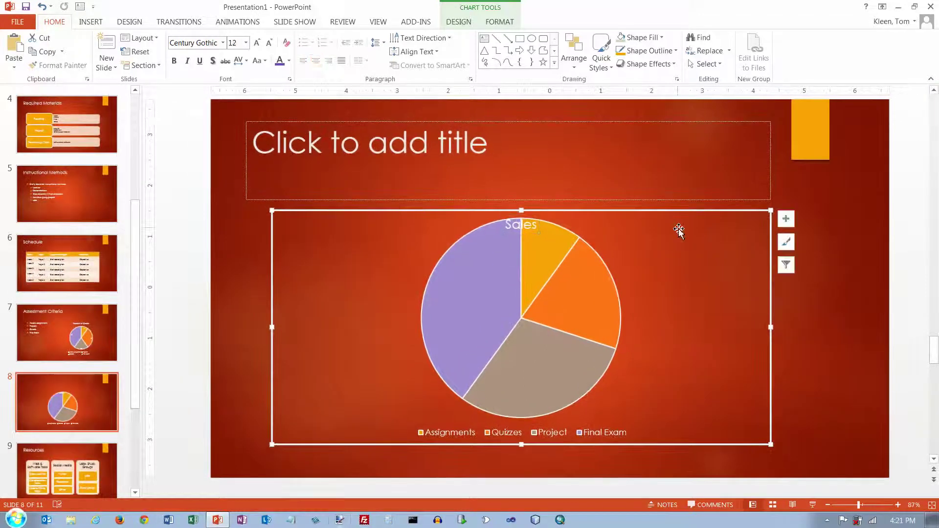
left_click(792, 220)
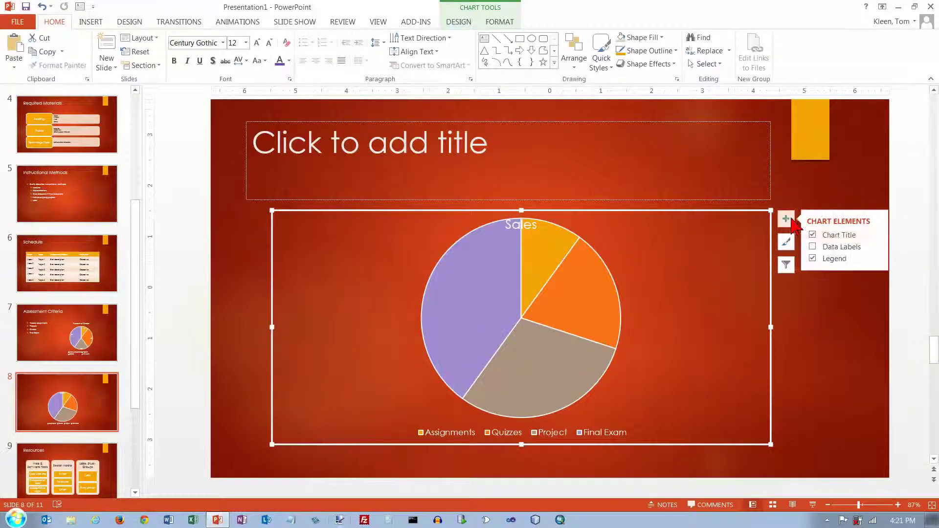
left_click(876, 233)
left_click(763, 240)
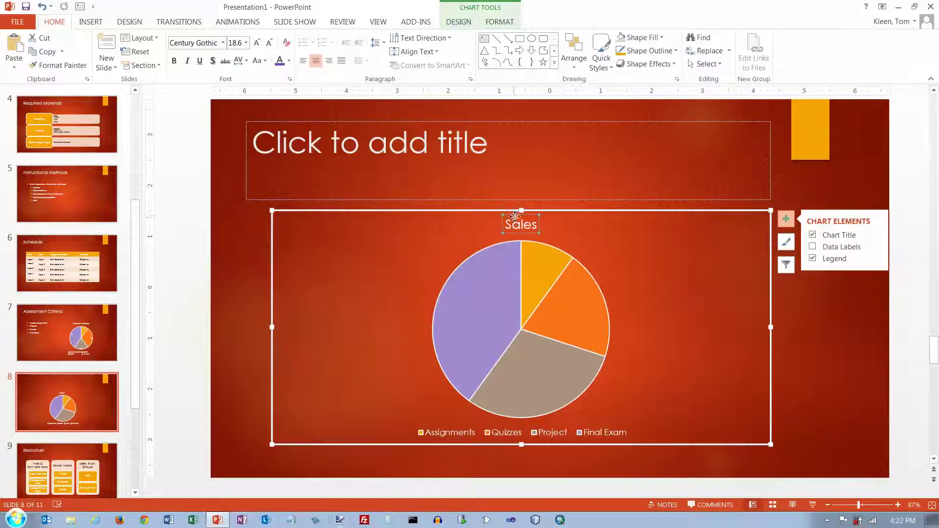
left_click_drag(515, 216, 438, 223)
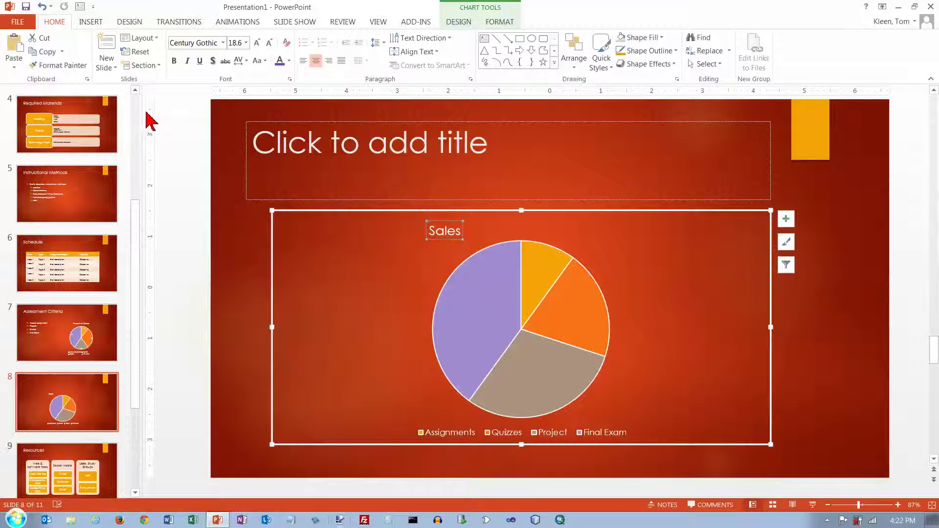
left_click(42, 6)
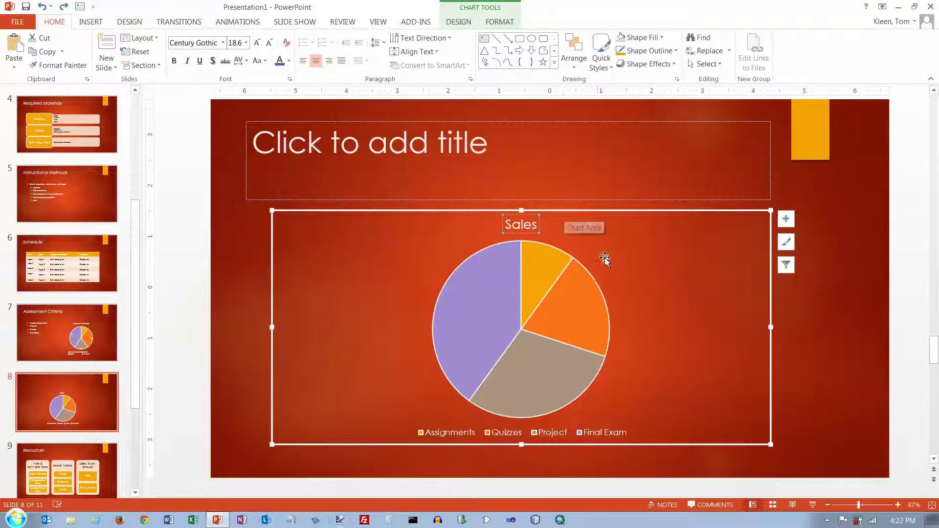
left_click(786, 242)
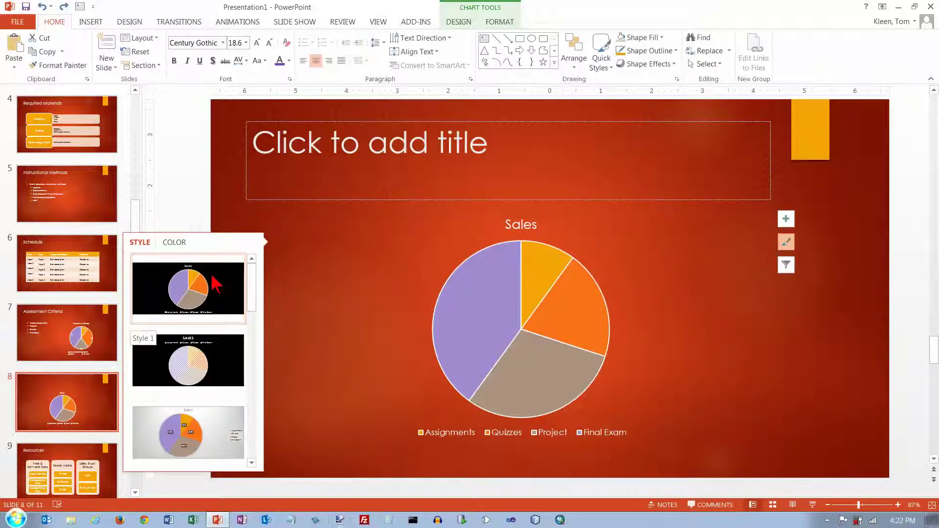
Try colourful, gold, orange, grey-brown and purple colour palettes on the pie.
left_click(176, 243)
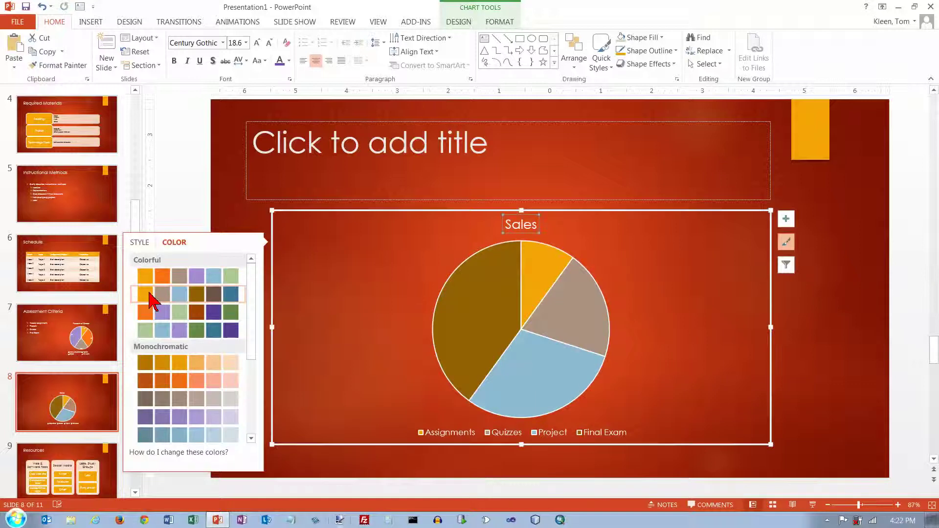
left_click(147, 316)
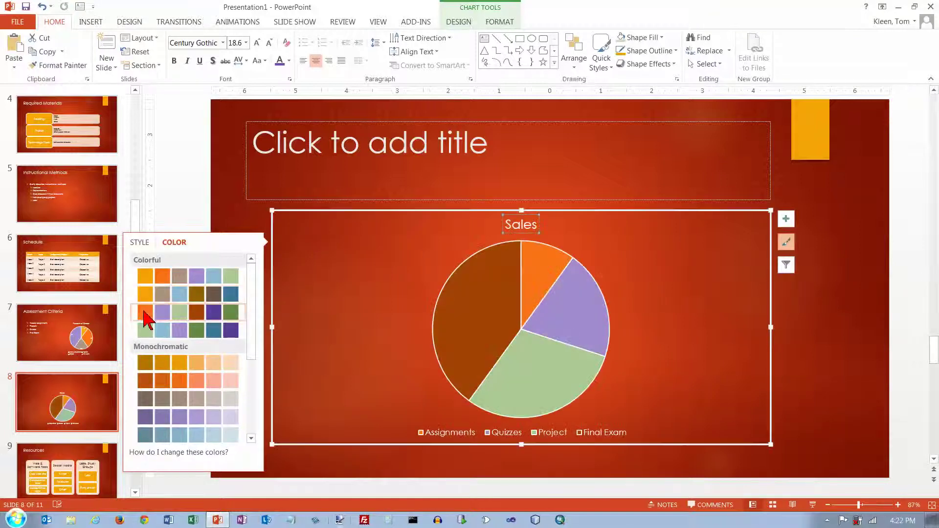
left_click(147, 332)
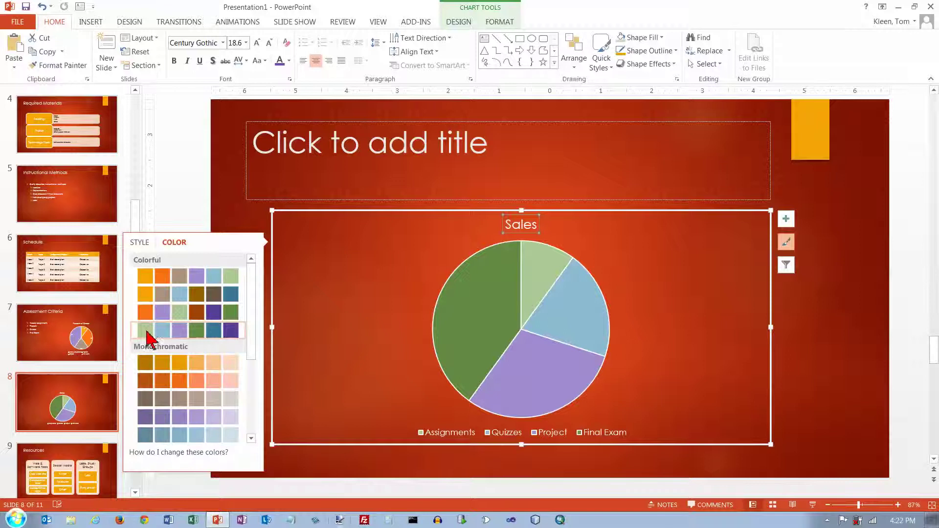
left_click(147, 363)
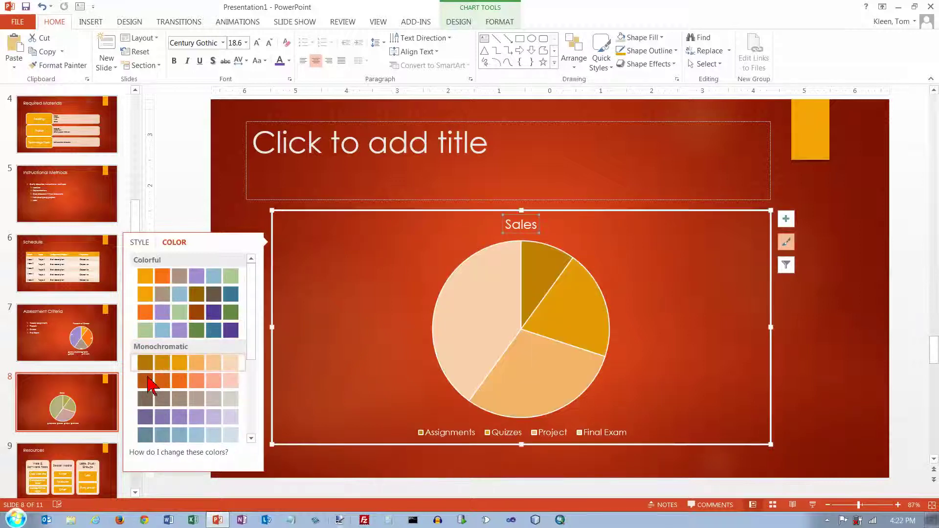
left_click(149, 382)
left_click(149, 399)
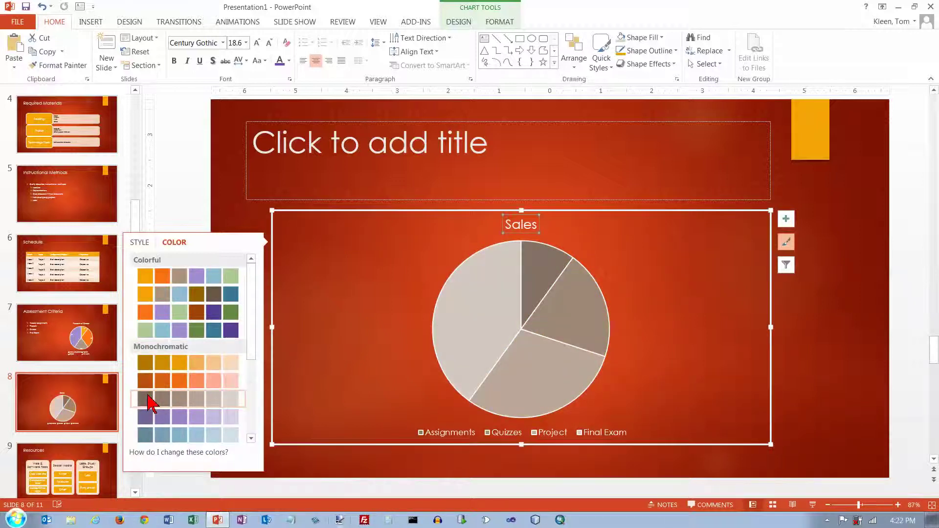
left_click(149, 415)
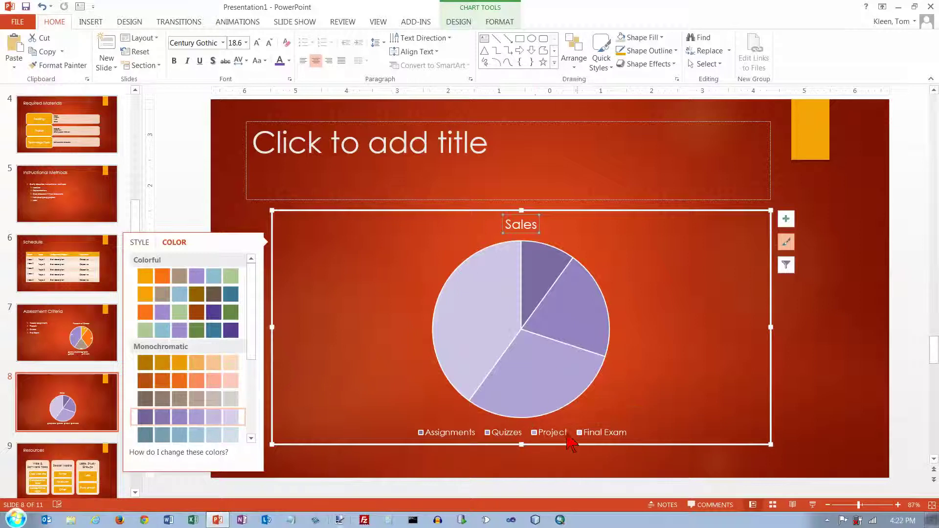
Restore the original Colorful palette and return to the chart Style choices.
left_click(147, 279)
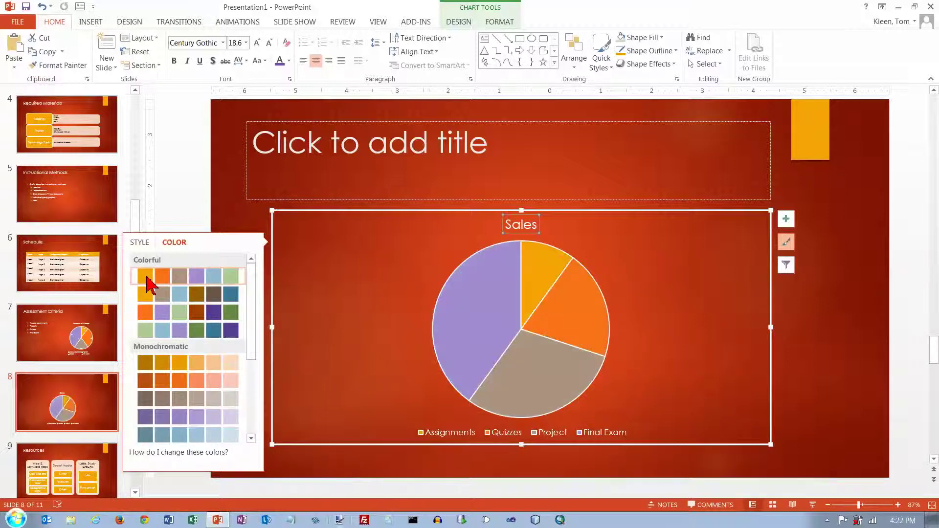
left_click(178, 294)
mouse_move(249, 293)
left_mouse_down()
mouse_move(253, 371)
mouse_move(253, 288)
left_mouse_up()
left_click(140, 244)
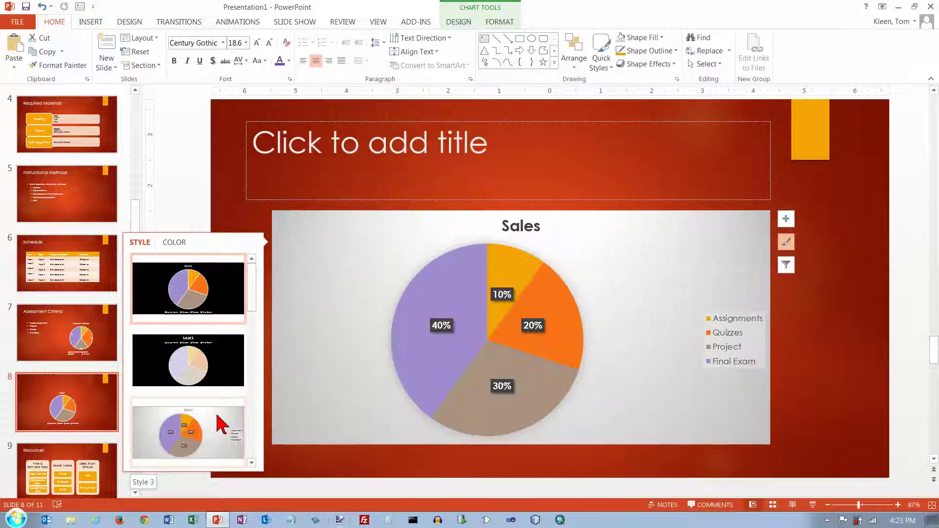
left_click(253, 399)
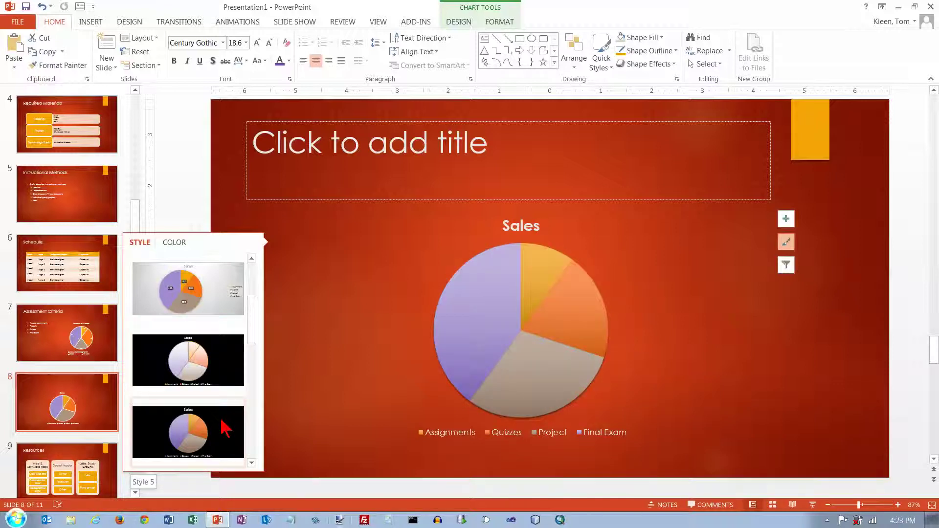
scroll(253, 439, "down", 1)
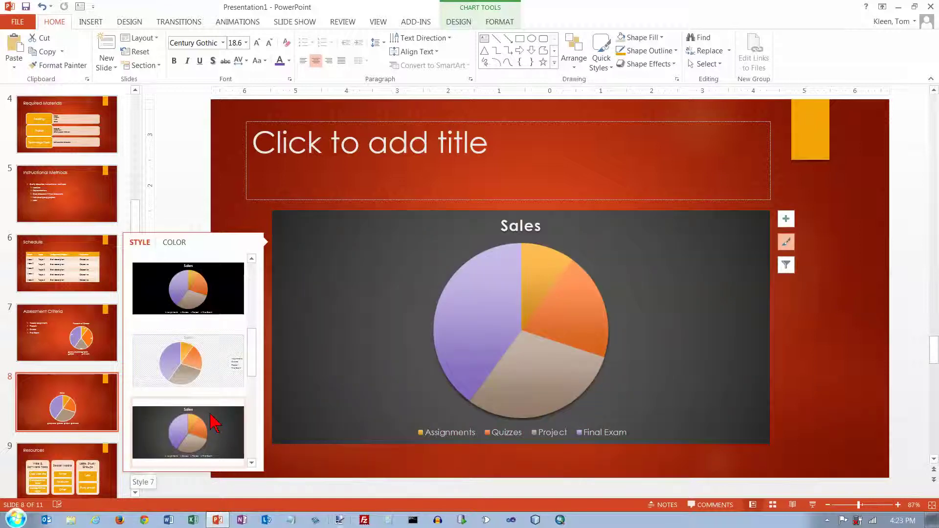
left_click_drag(253, 373, 252, 409)
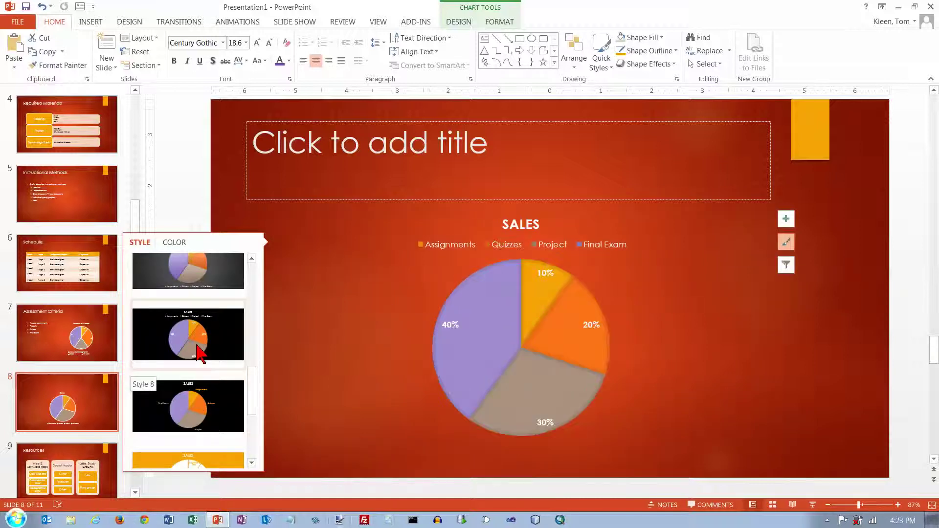
left_click_drag(252, 399, 251, 430)
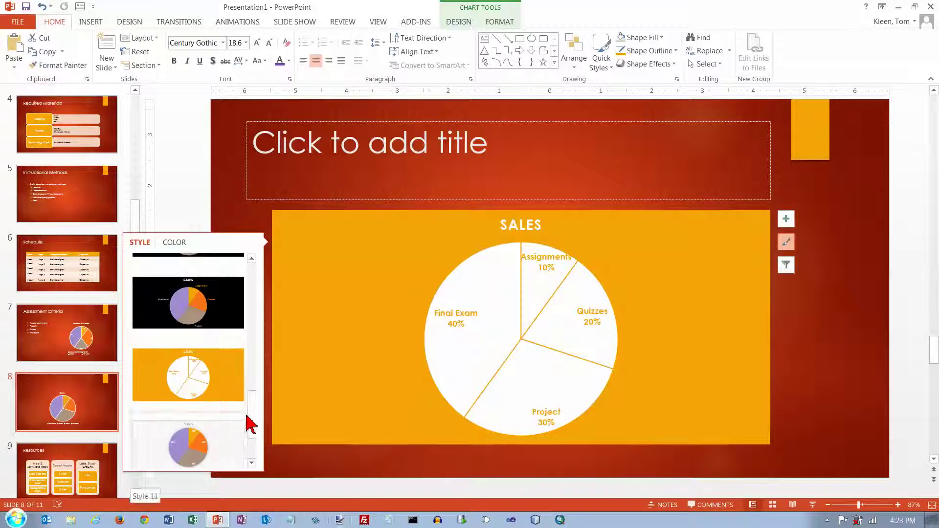
left_click_drag(248, 419, 252, 436)
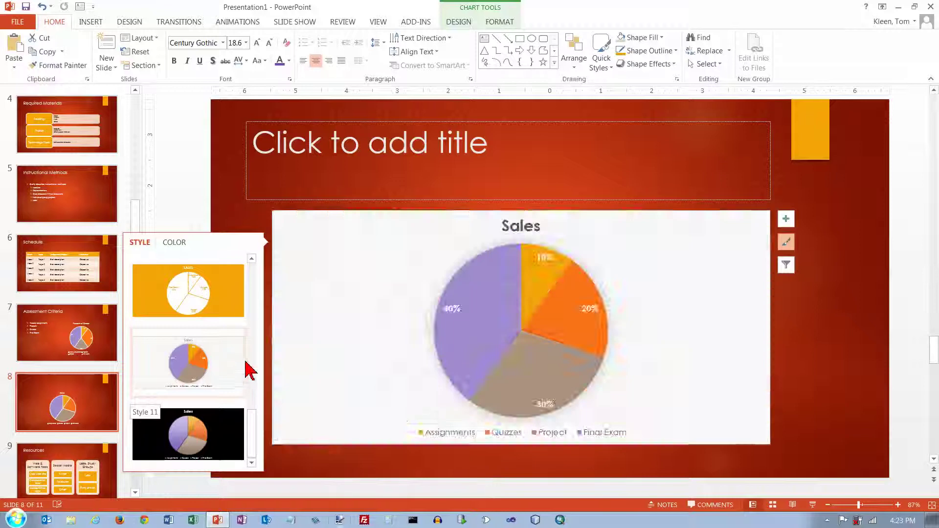
scroll(255, 268, "up", 3)
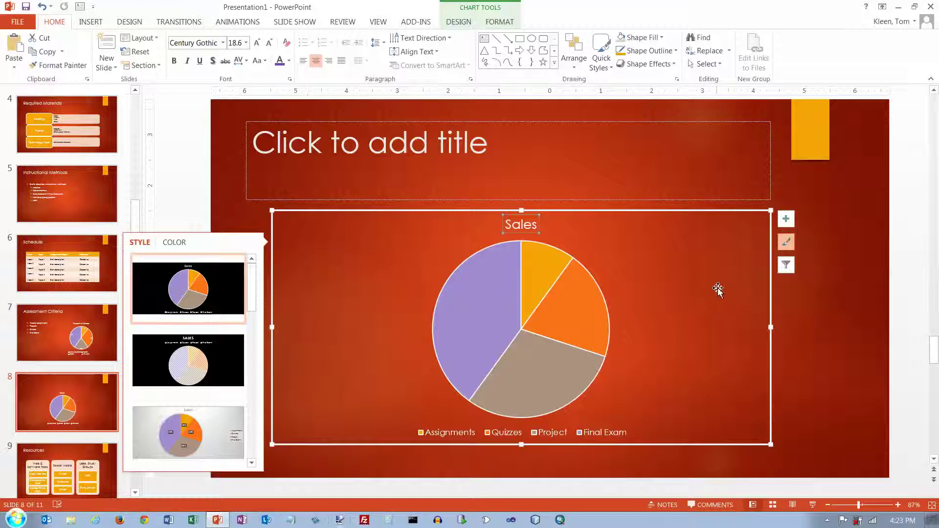
left_click(786, 266)
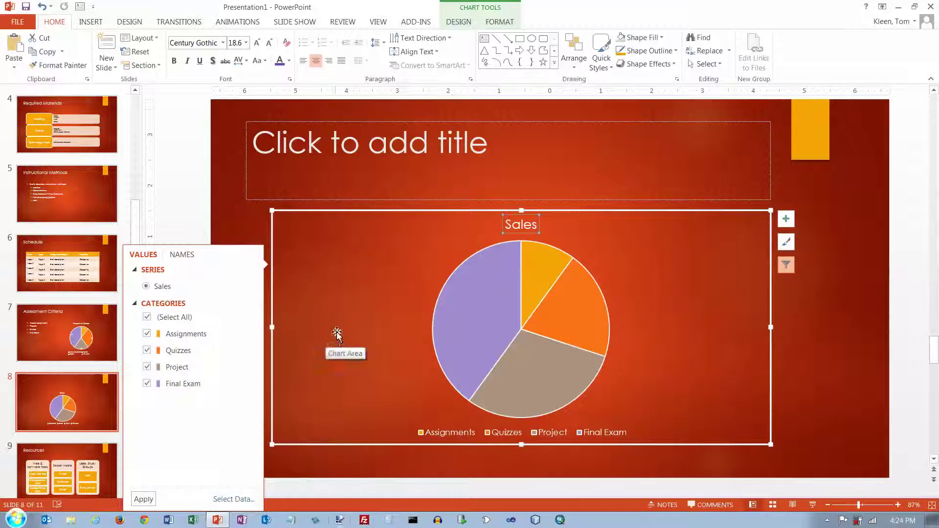
left_click(182, 255)
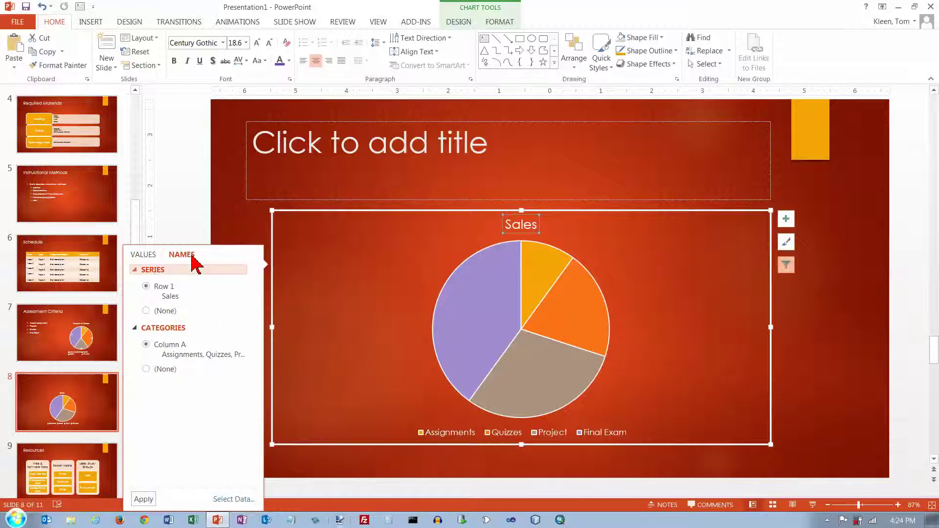
left_click(352, 282)
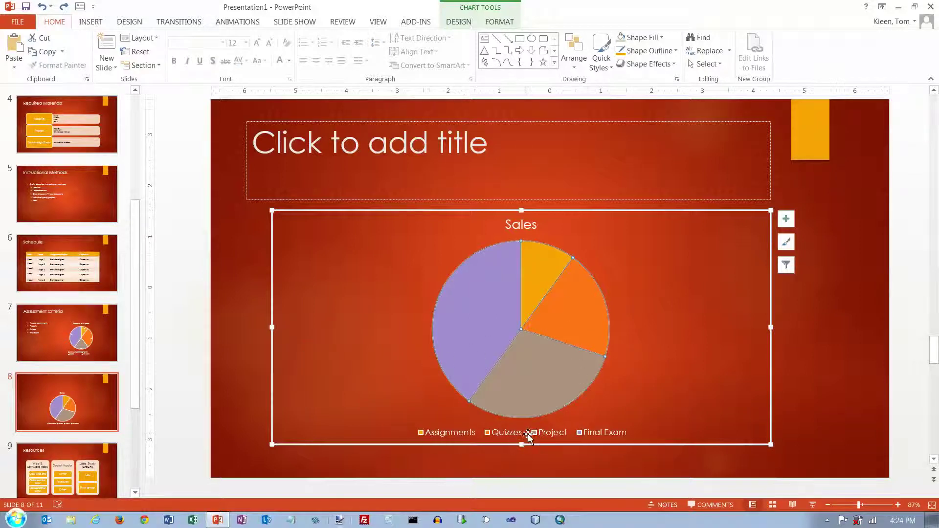
Delete the chart legend and add value data labels (10, 20, 30, 40) to the slices.
left_click(499, 435)
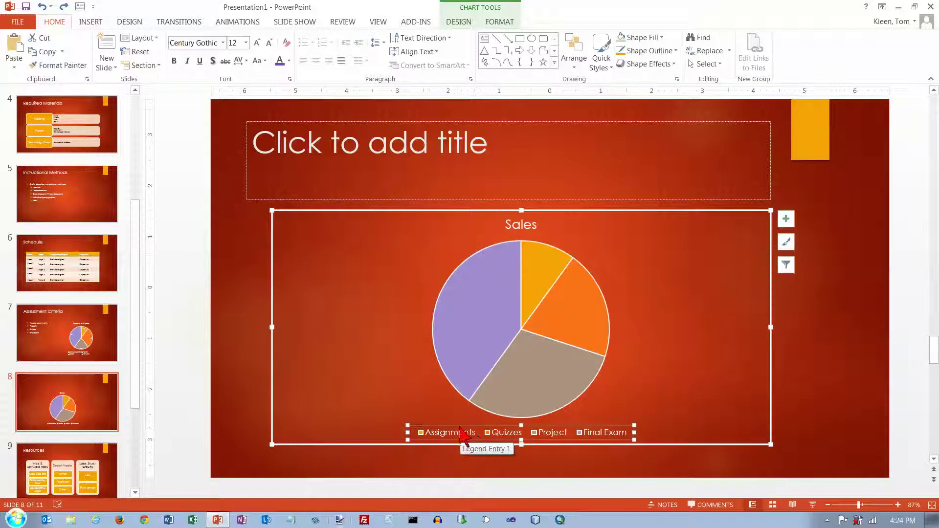
key("Delete")
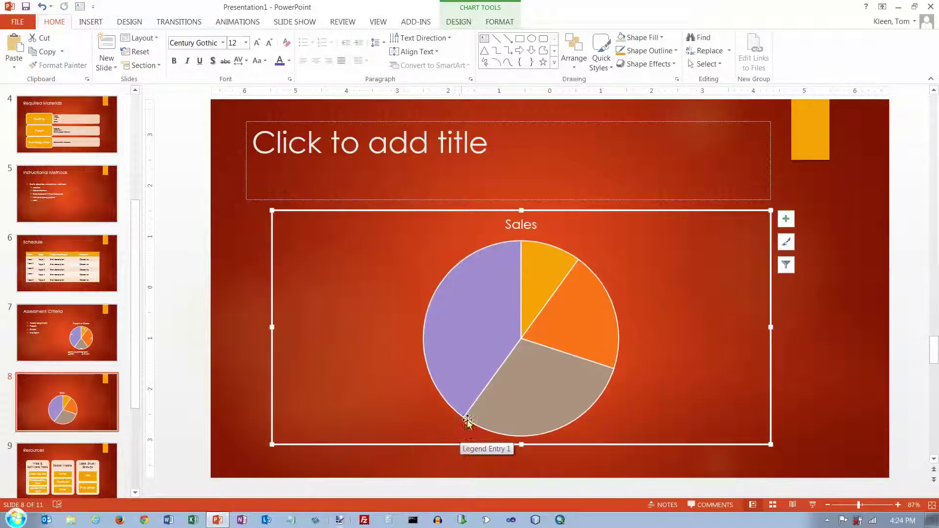
right_click(547, 272)
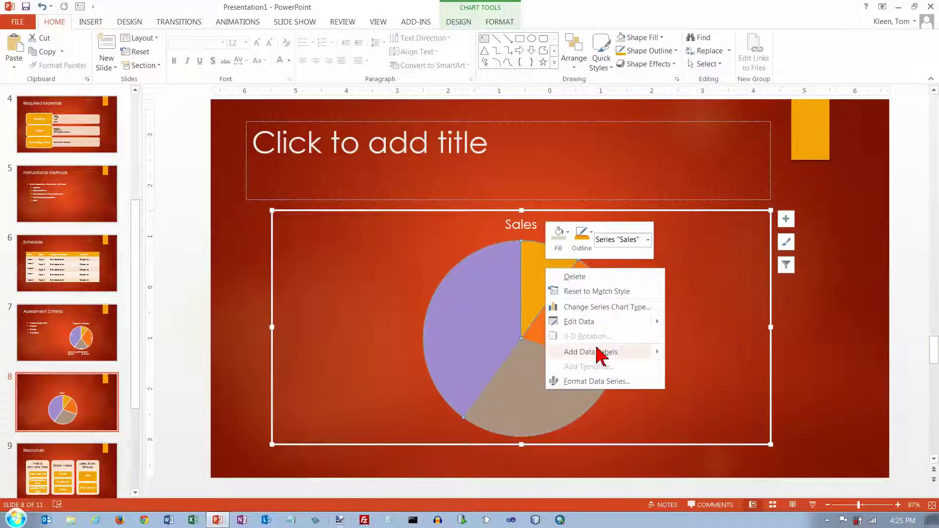
mouse_move(598, 353)
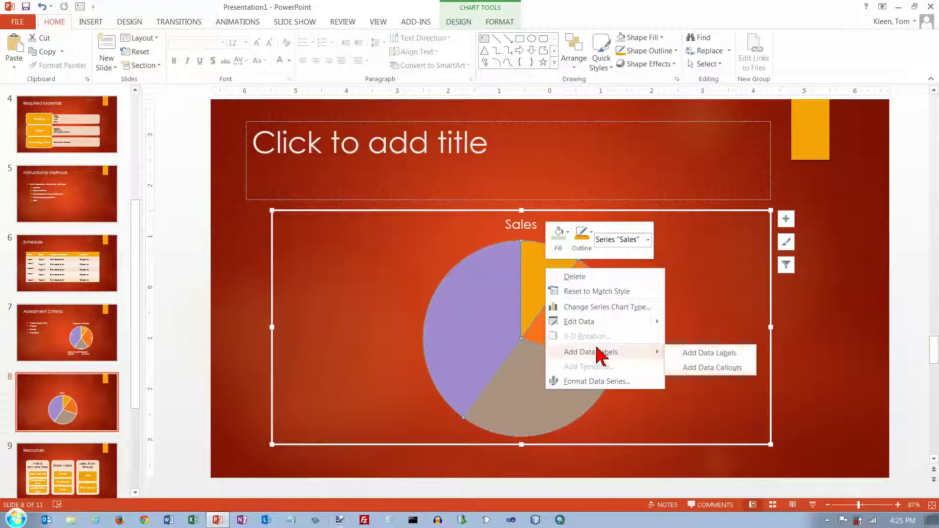
left_click(703, 355)
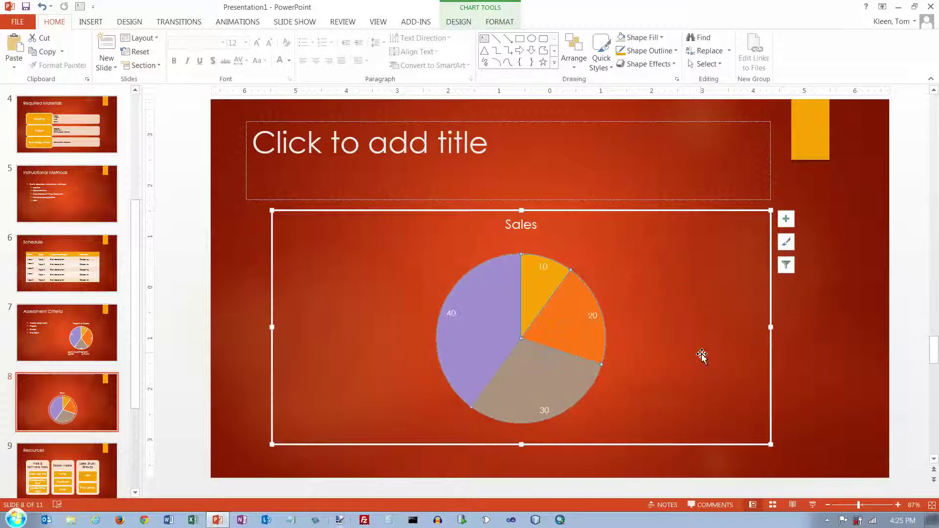
Open the Format Data Labels pane for the pie's slice labels.
right_click(546, 269)
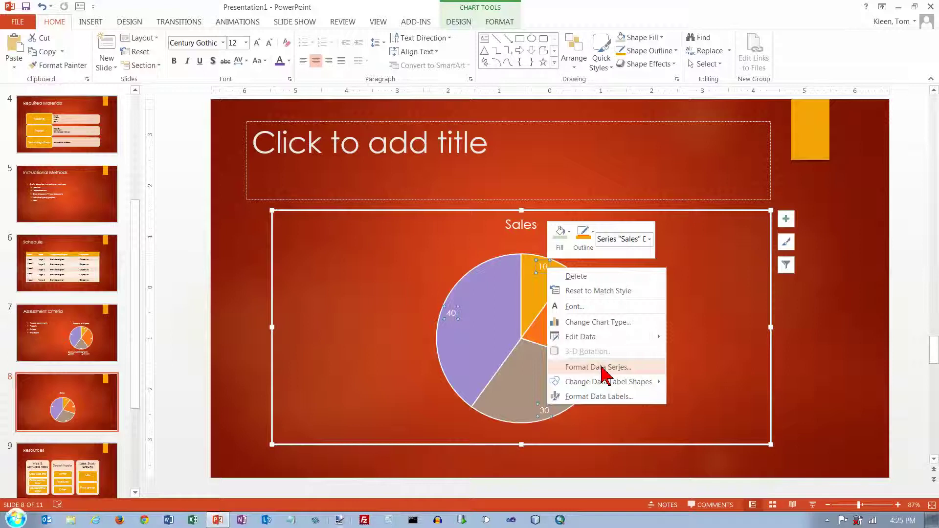
mouse_move(608, 383)
left_click(603, 368)
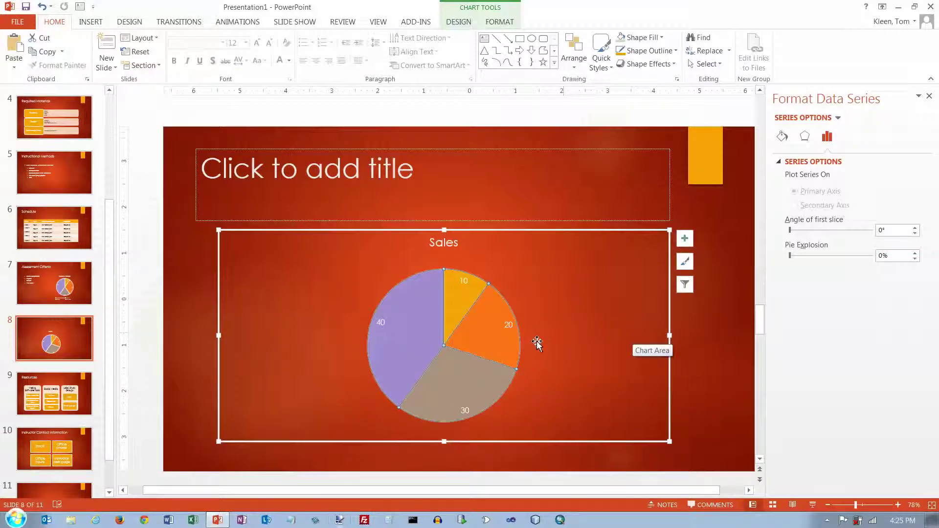
right_click(497, 334)
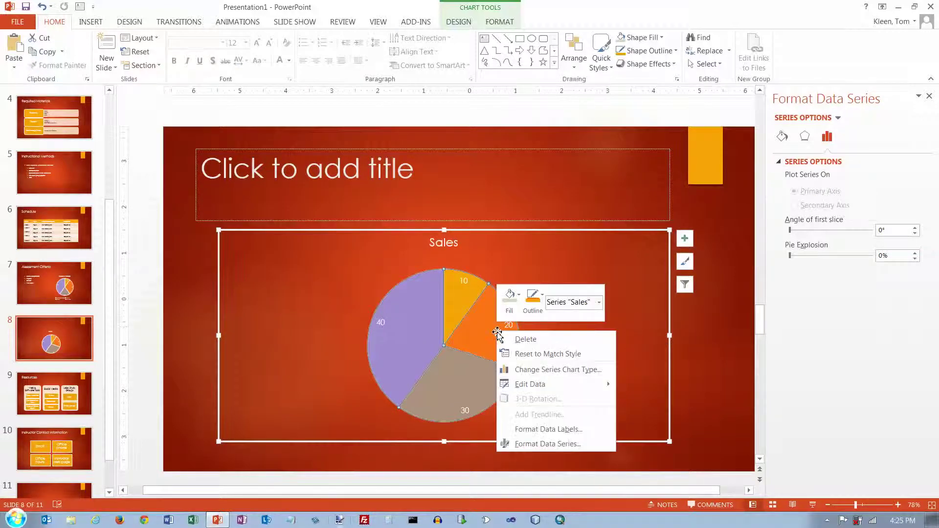
left_click(529, 431)
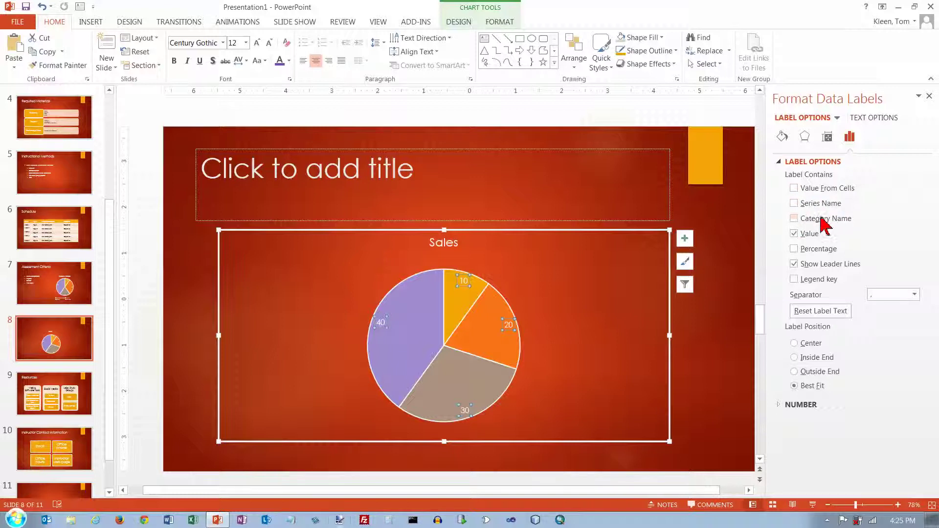
Check Category Name so labels read 'Assignments, 10', 'Quizzes, 20', 'Project, 30', 'Final Exam, 40'.
left_click(794, 219)
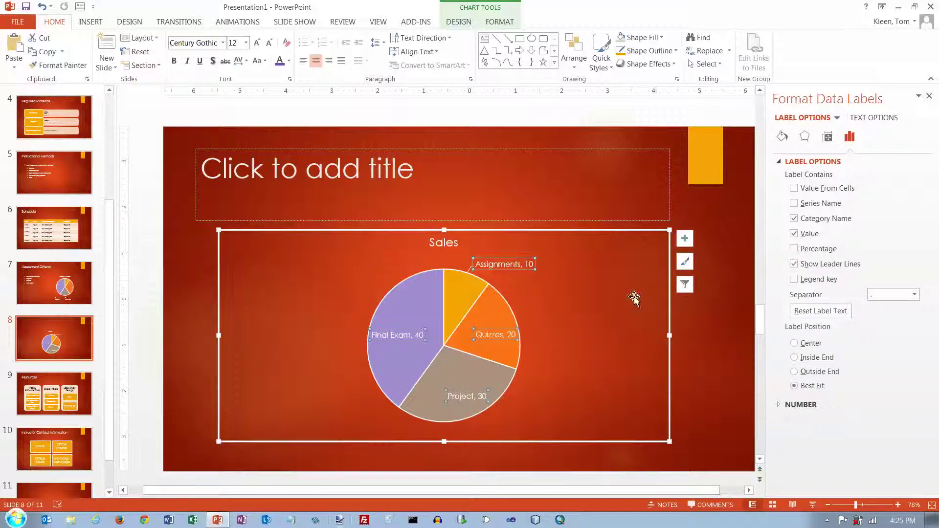
Drag the Quizzes, 20 label outside its slice, up and to the right.
left_click(497, 335)
left_click_drag(499, 337, 552, 333)
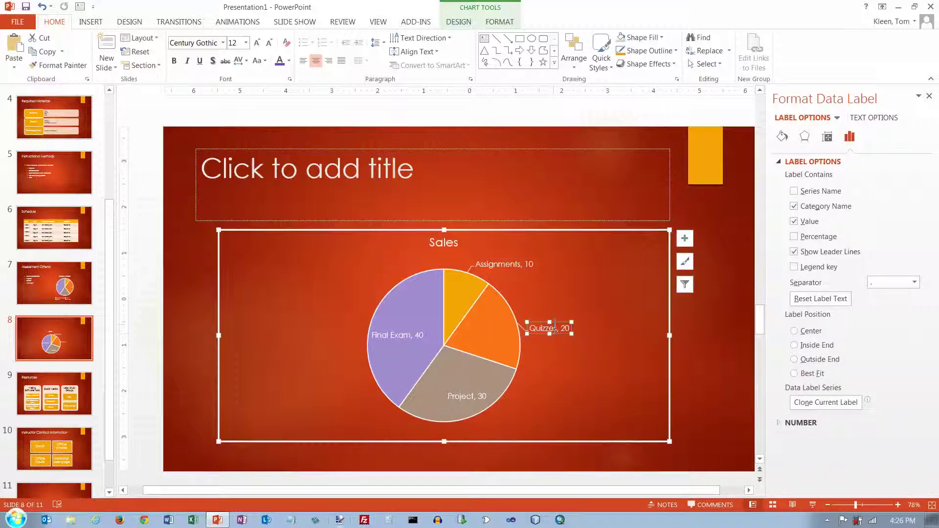
left_click(539, 338)
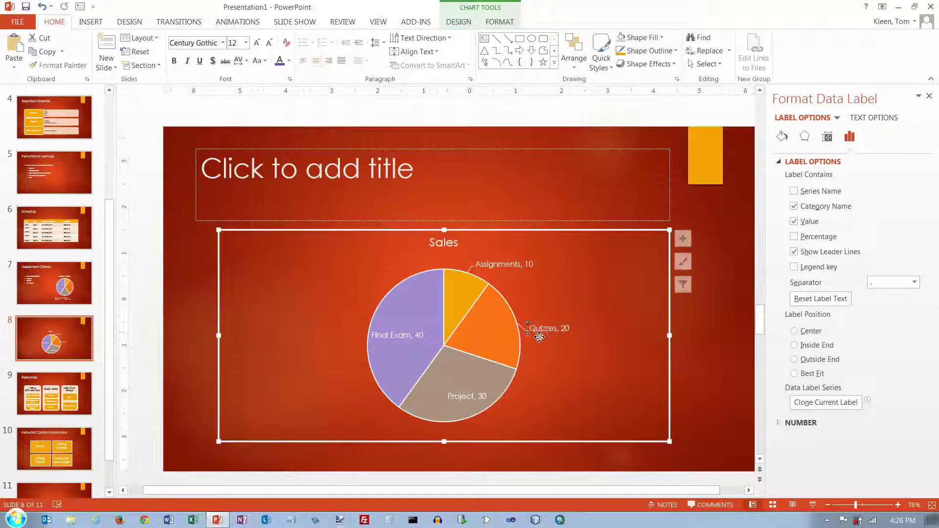
left_click(539, 337)
left_click(541, 329)
mouse_move(541, 329)
left_mouse_down()
mouse_move(546, 315)
mouse_move(545, 332)
left_mouse_up()
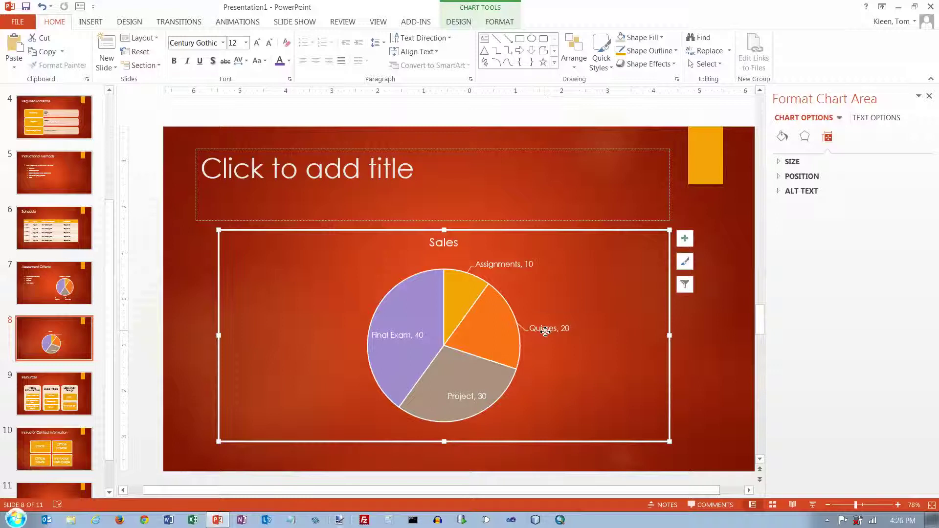
left_click(545, 332)
left_click(545, 326)
left_click(566, 294)
left_click(551, 327)
left_click(551, 326)
left_click(546, 327)
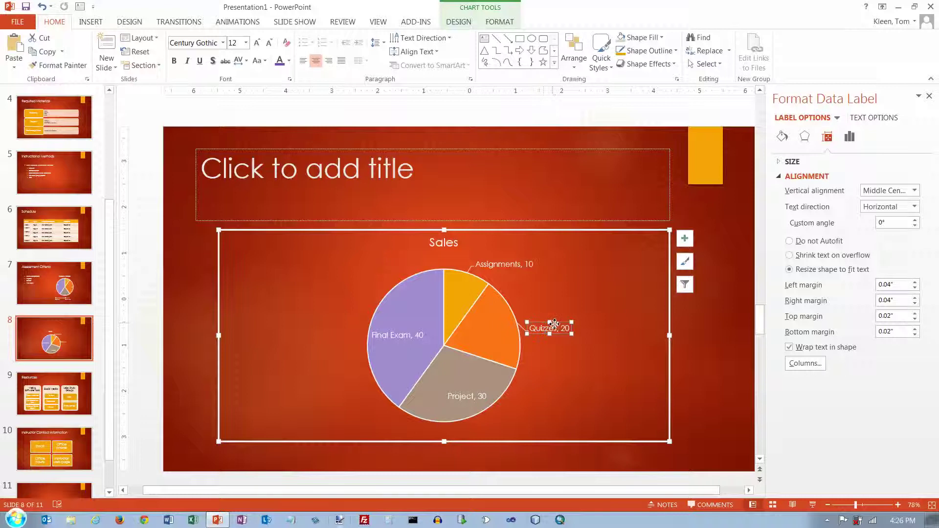
left_click_drag(557, 323, 566, 306)
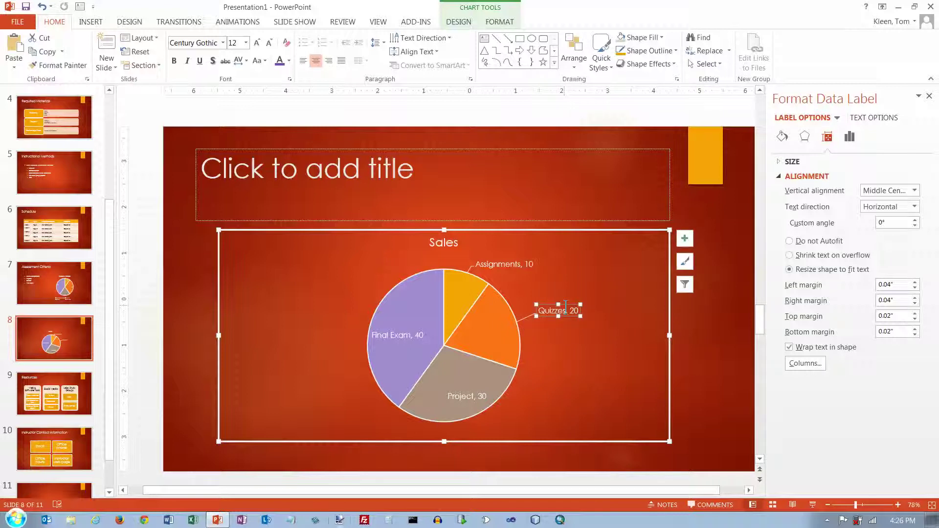
Pull the Final Exam, 40 label out to the left and Project, 30 below the pie.
left_click(456, 396)
left_click_drag(480, 392, 552, 404)
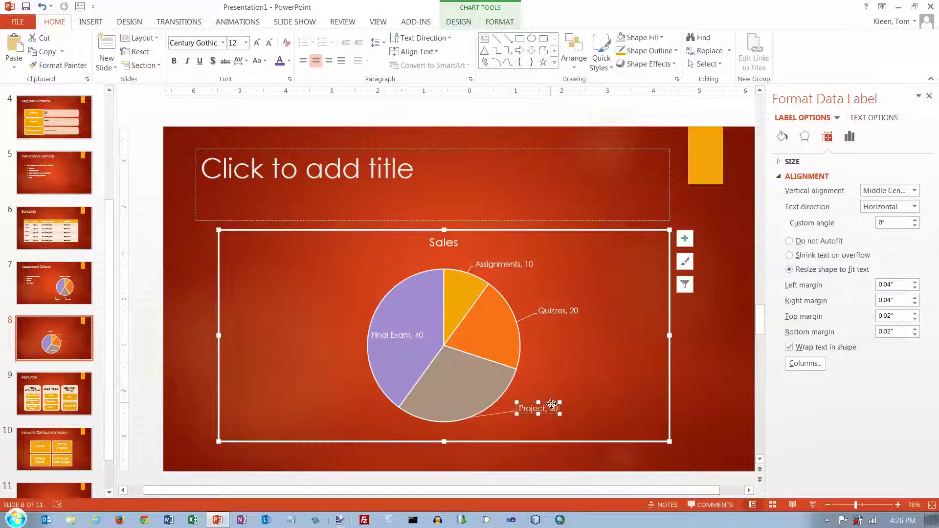
left_click(393, 338)
left_click_drag(393, 331, 311, 310)
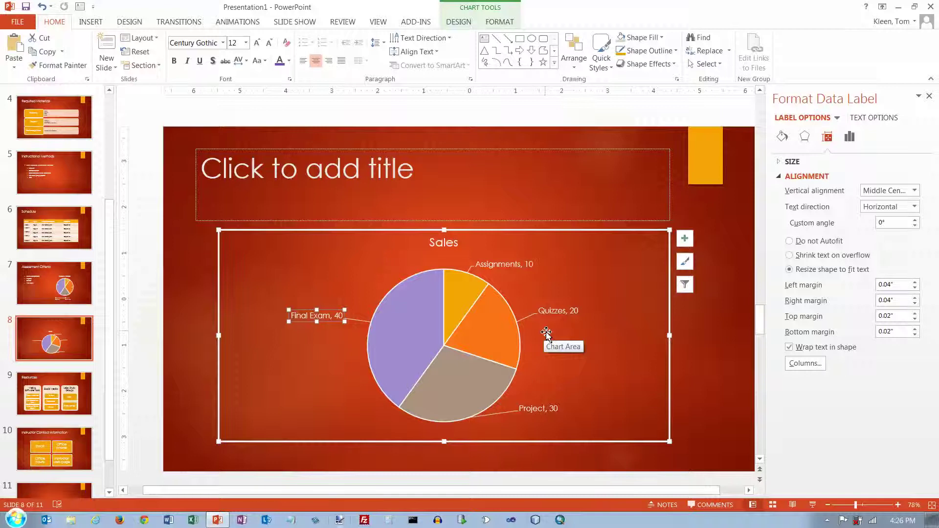
left_click(538, 409)
left_click_drag(538, 409, 512, 429)
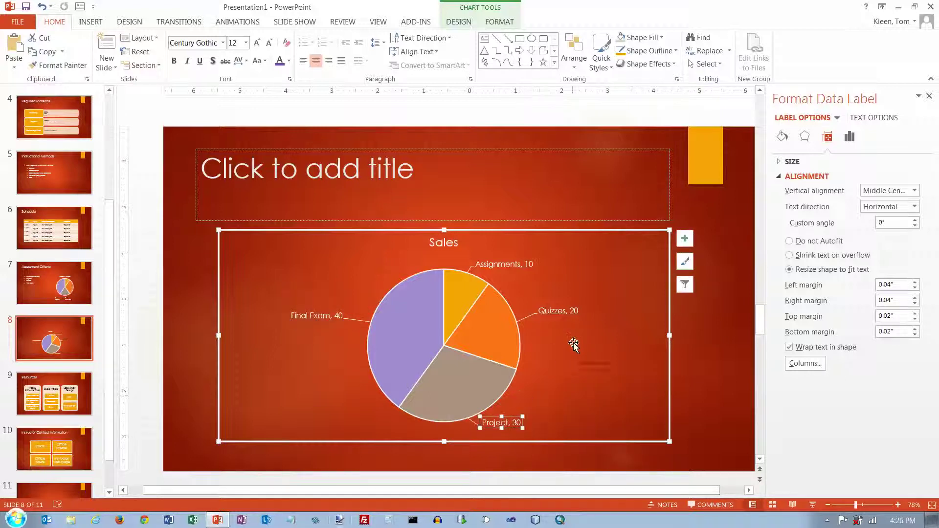